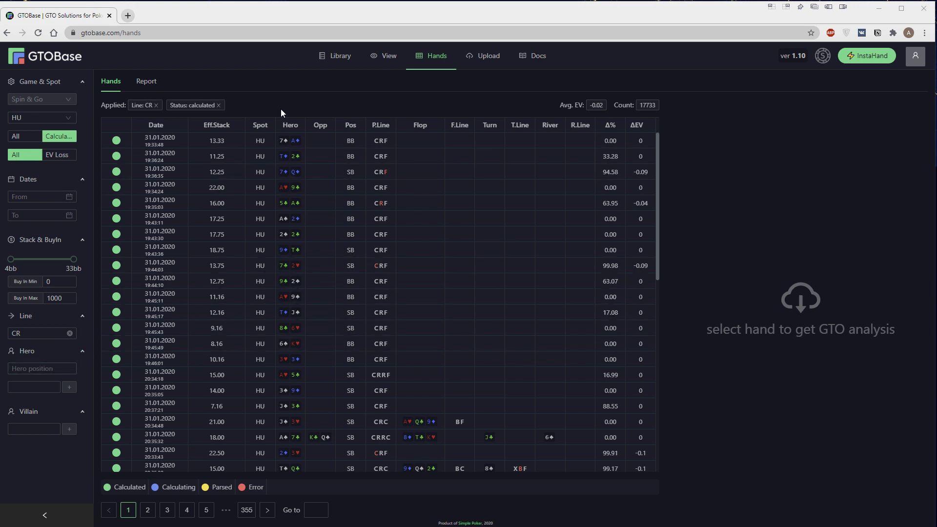
Add a hero player filter narrowing the CR hands to 1323, then remove it again
click(51, 386)
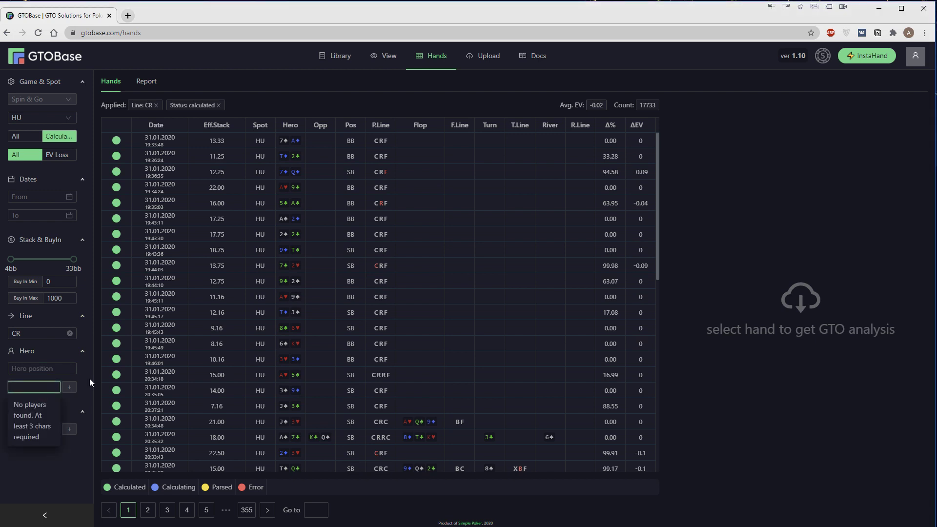
text(Tem)
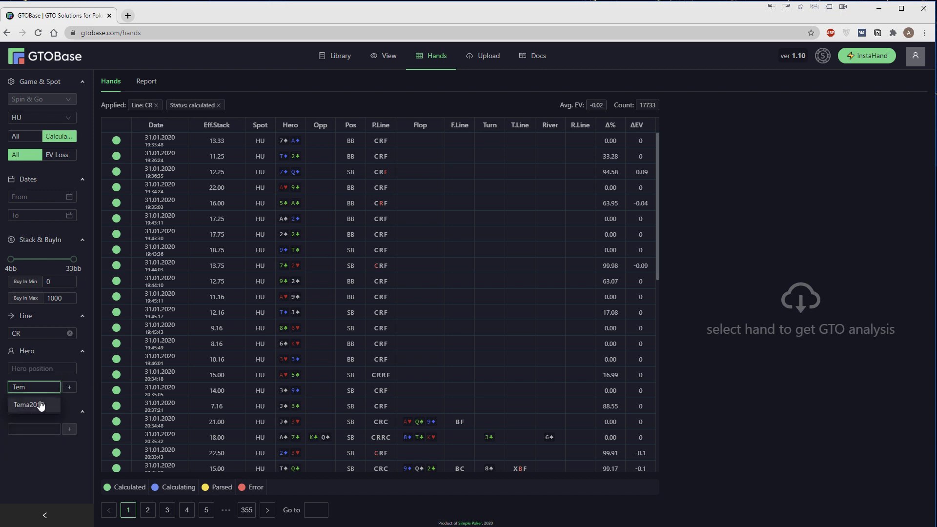
click(40, 406)
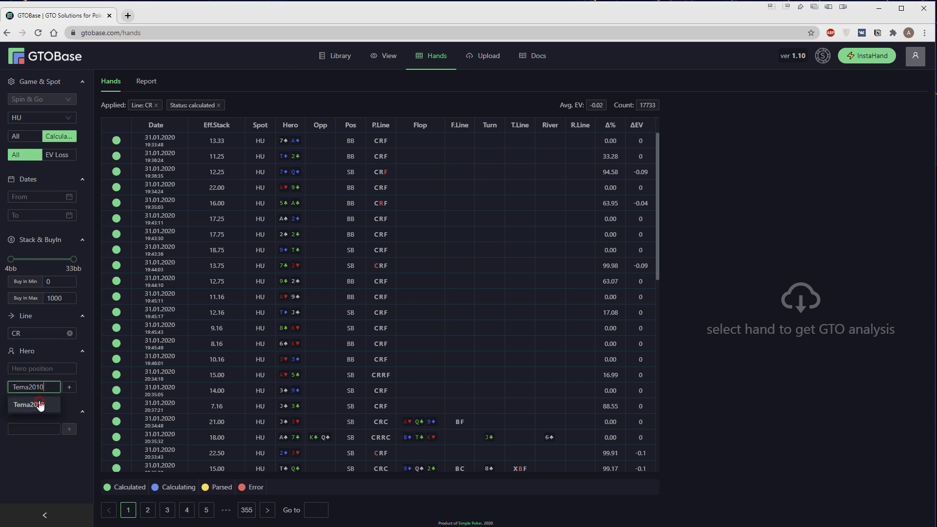
click(71, 390)
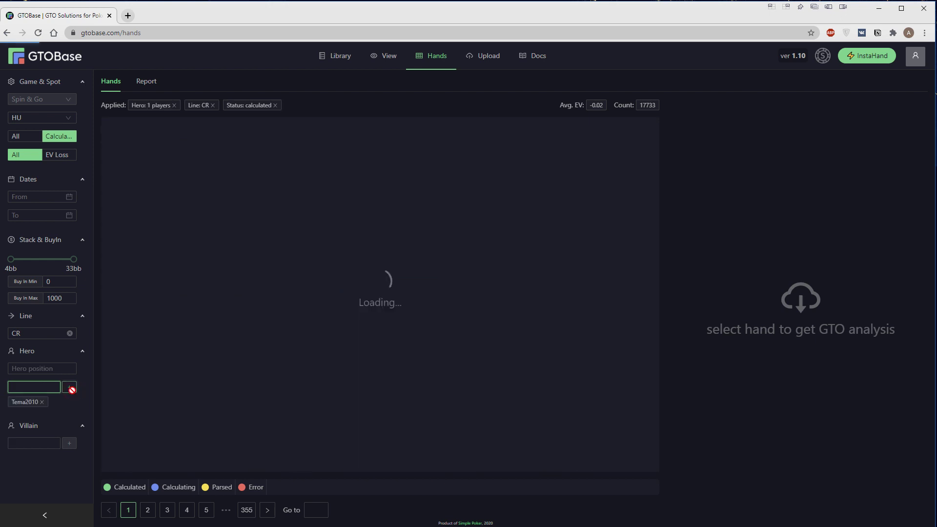
click(42, 402)
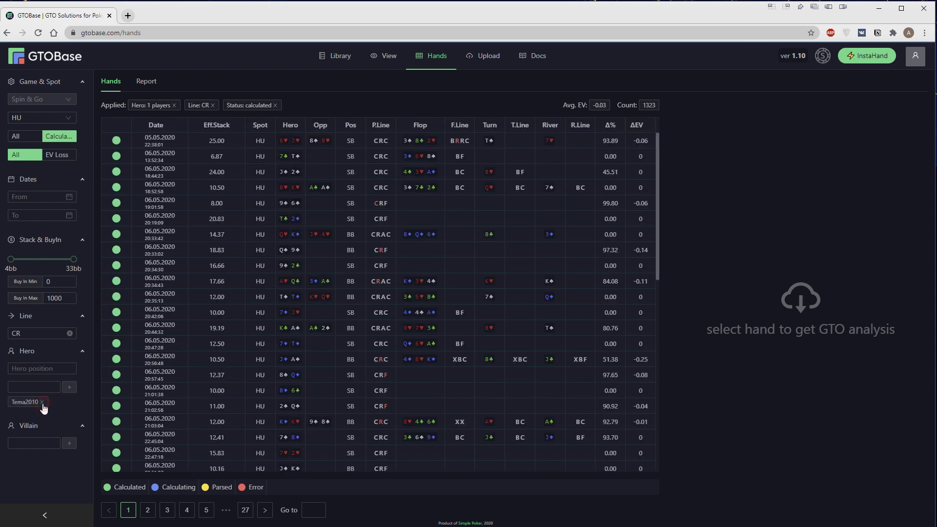
click(39, 433)
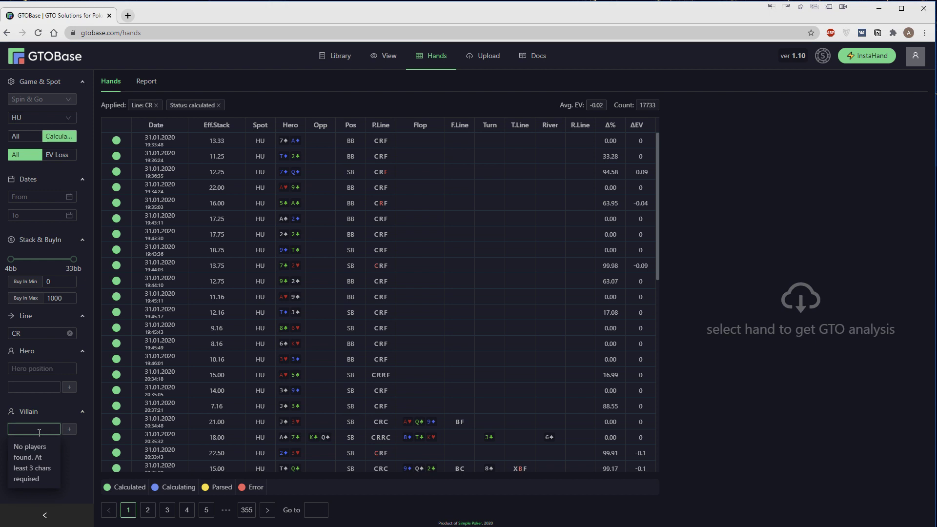
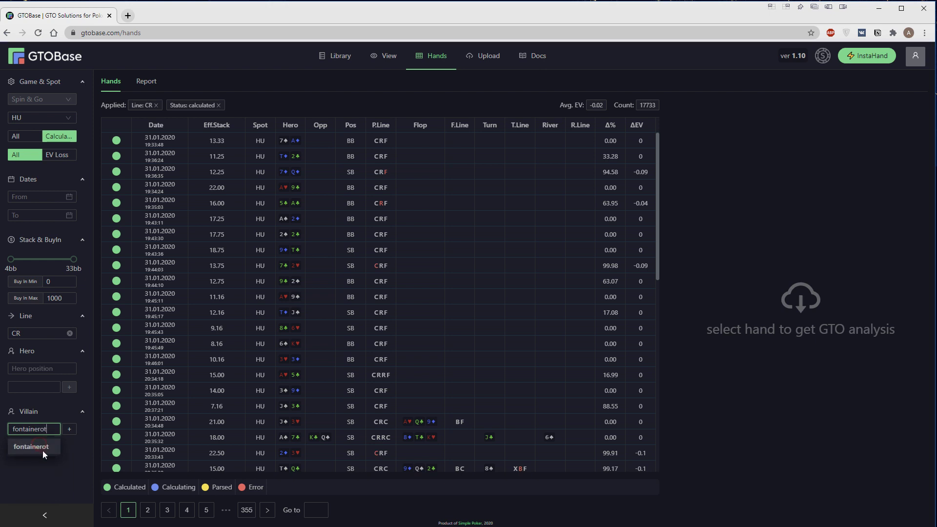
click(70, 429)
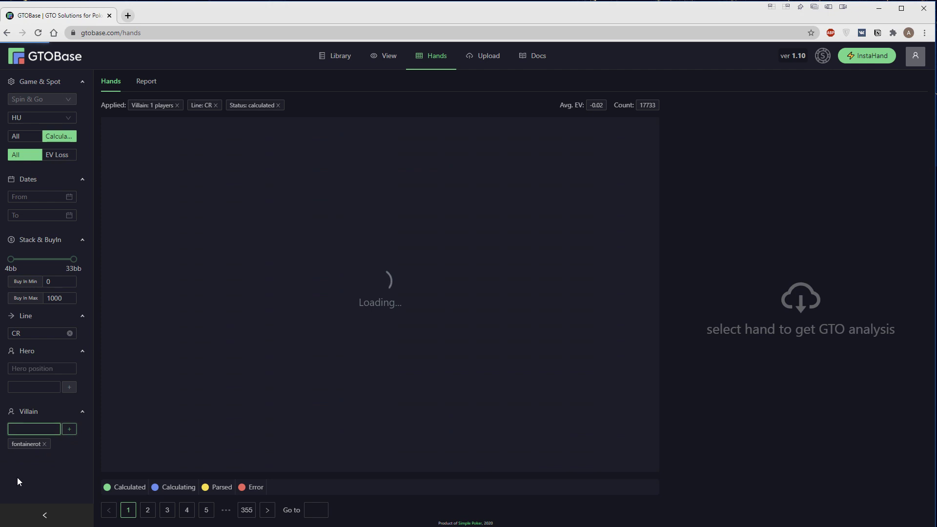
click(38, 429)
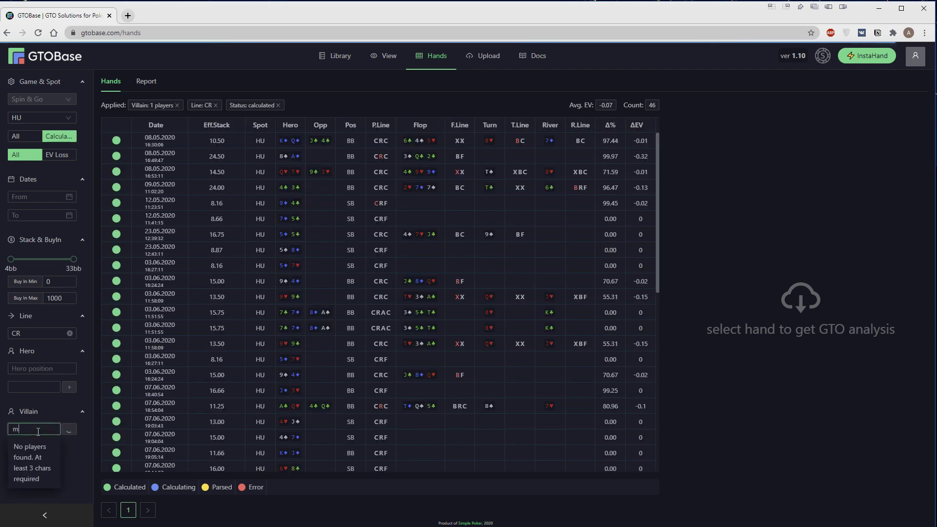
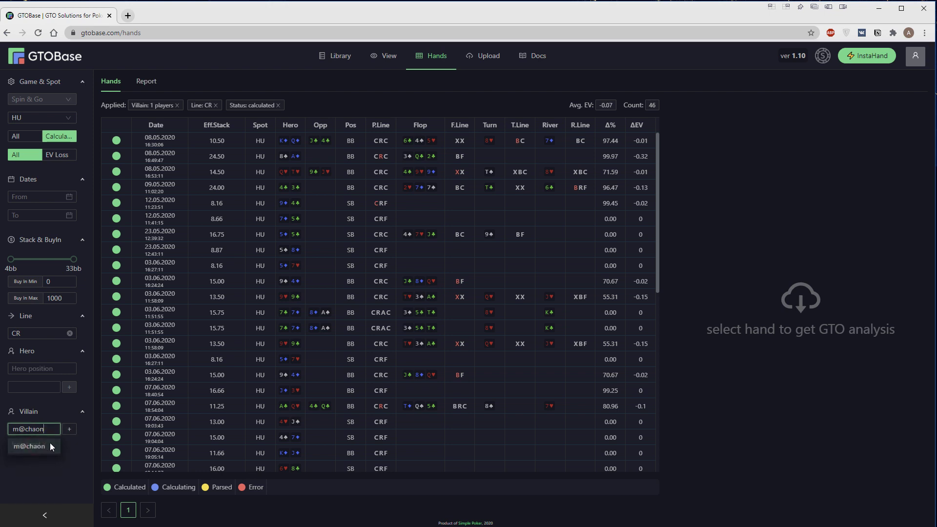
click(50, 445)
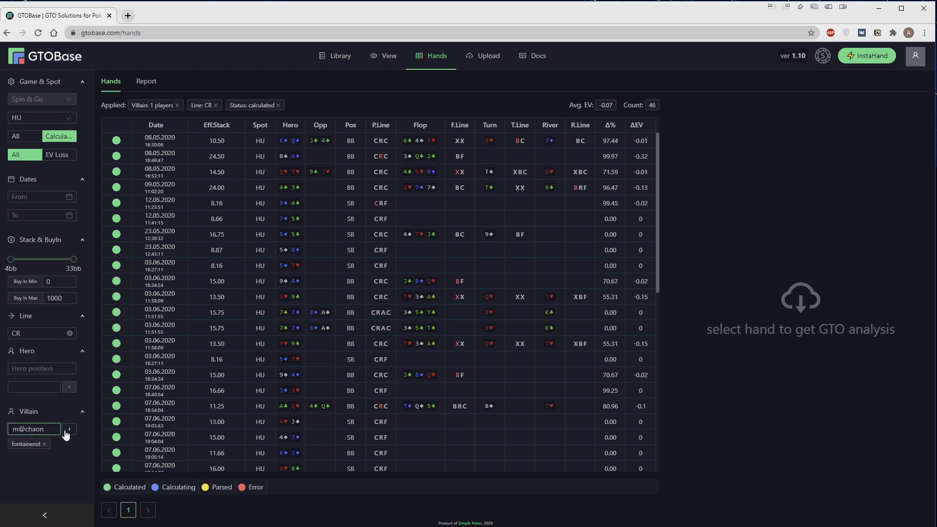
click(68, 431)
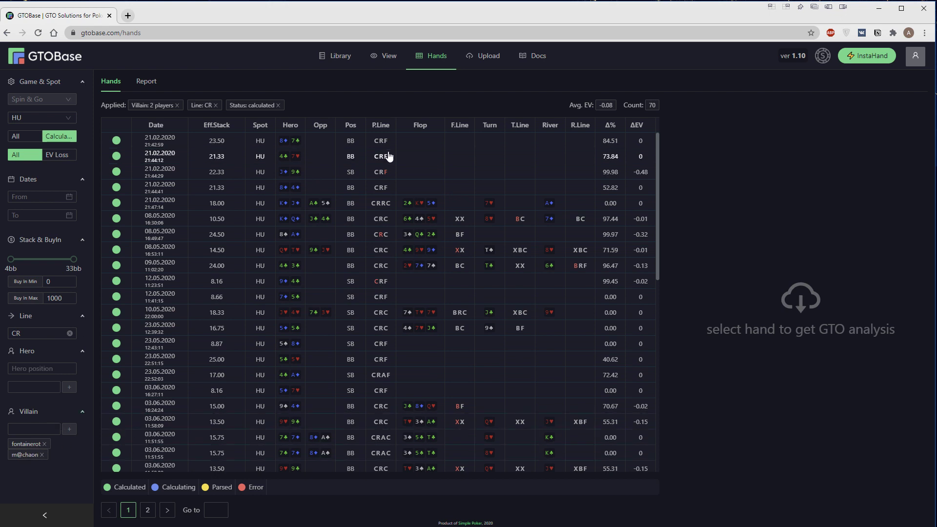
click(44, 444)
Clear the villain filter, open the 20bb heads-up Spin & Go viewer, and show BB facing SB's 1.00 call
click(42, 444)
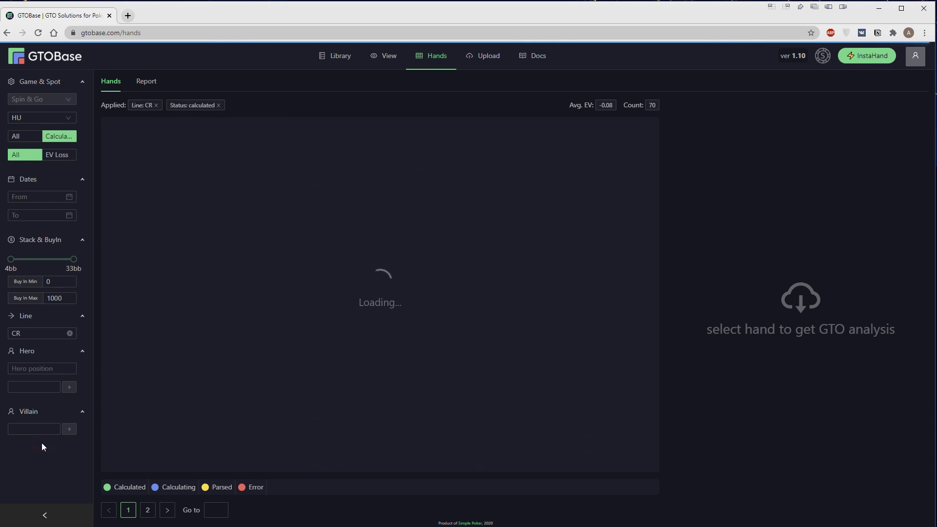
click(45, 388)
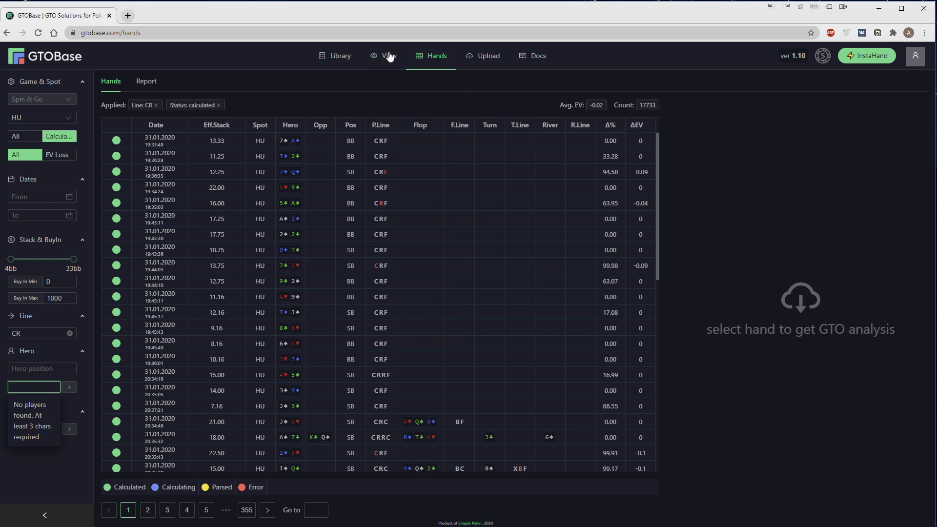
mouse_move(388, 57)
mouse_move(392, 103)
click(488, 127)
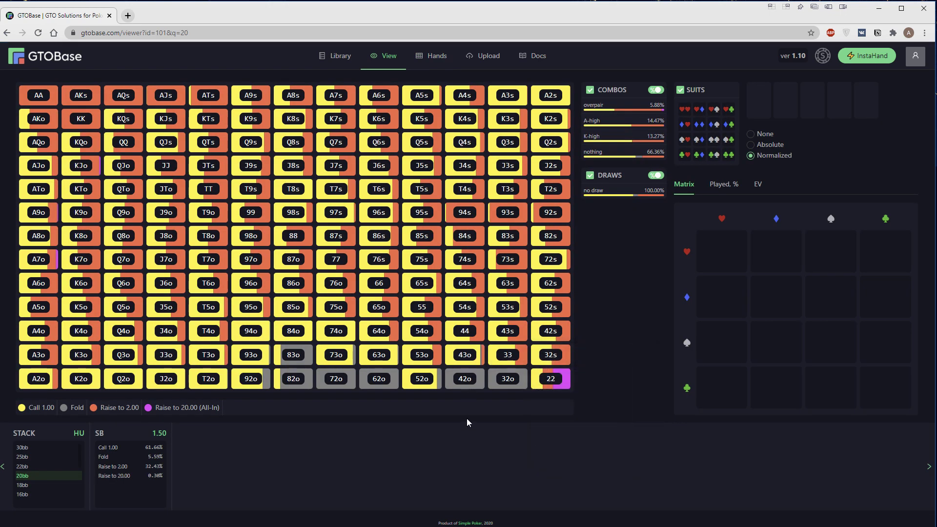
click(134, 448)
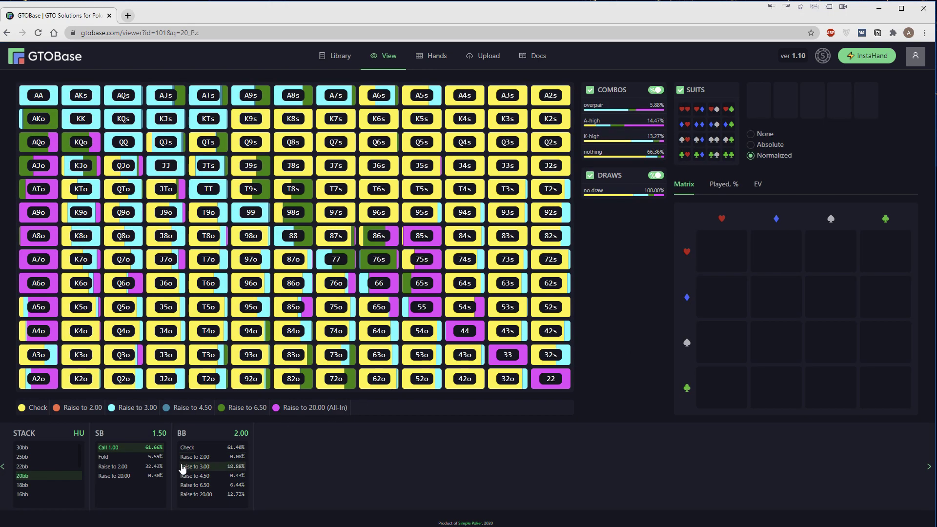
With the BB checking preflop, set the flop to T♣7♠4♦
click(187, 447)
click(276, 471)
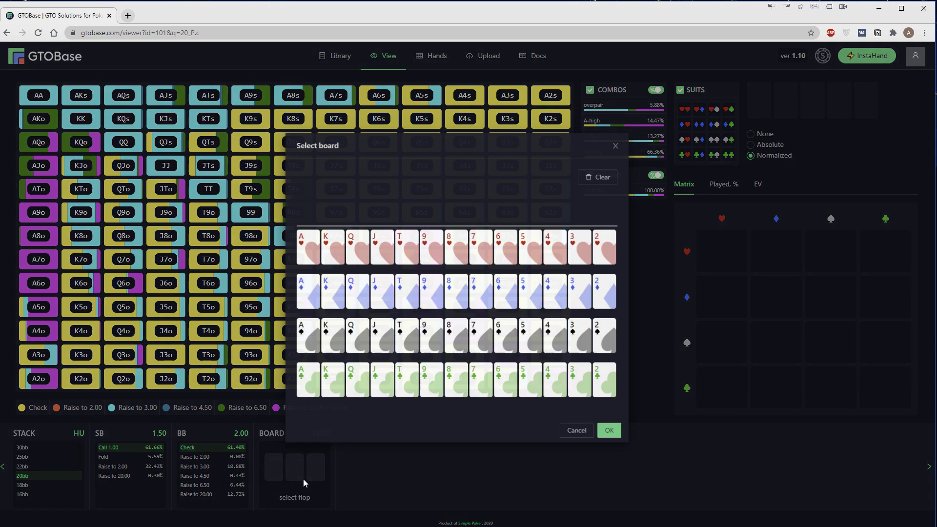
click(412, 376)
click(491, 329)
click(566, 289)
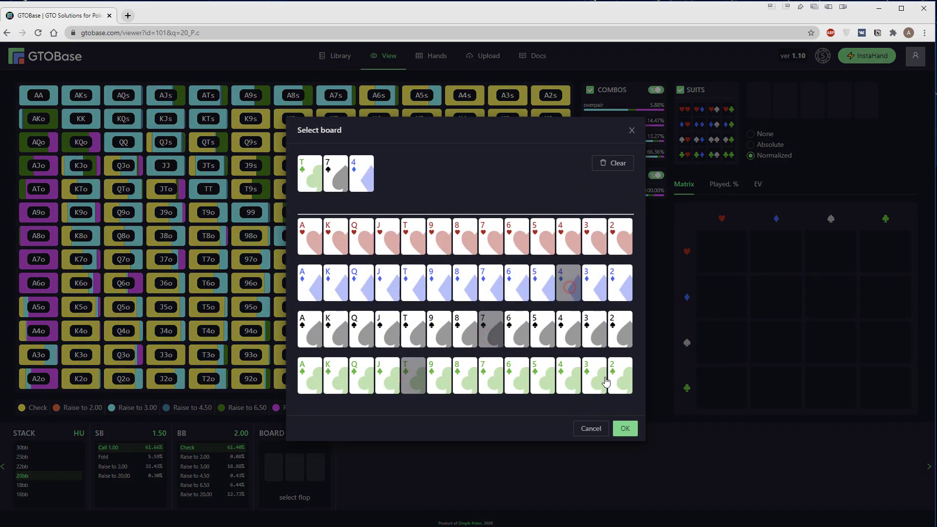
click(626, 429)
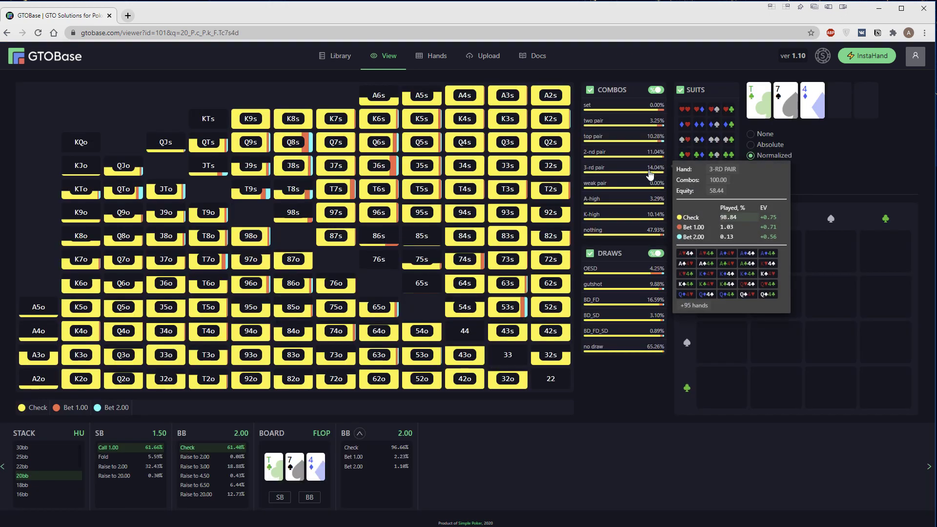
Toggle the nothing, K-high and weak pair rows off and back on to inspect them
click(638, 233)
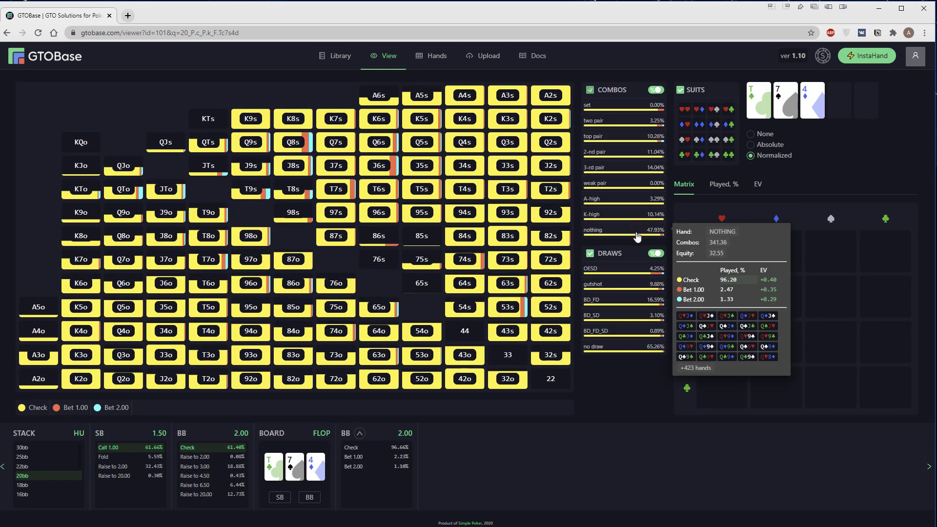
click(637, 234)
click(635, 217)
click(635, 218)
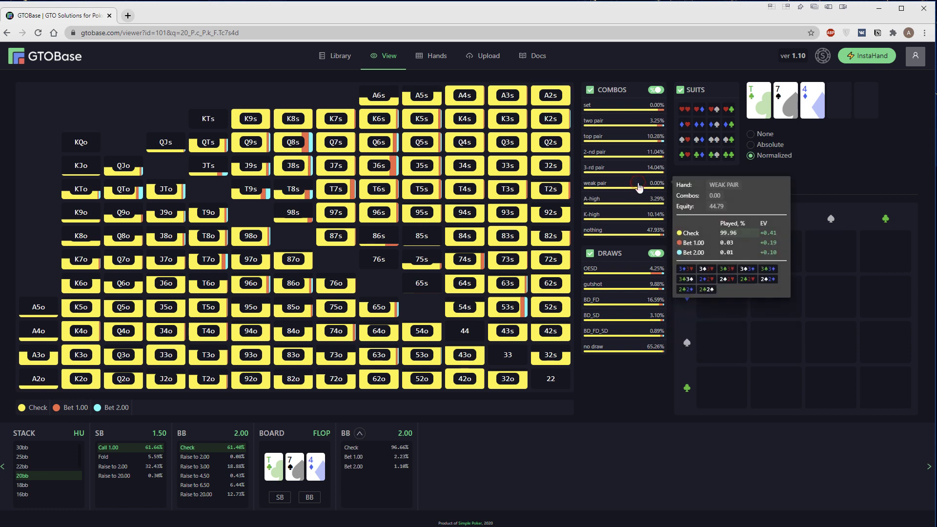
click(638, 184)
click(638, 183)
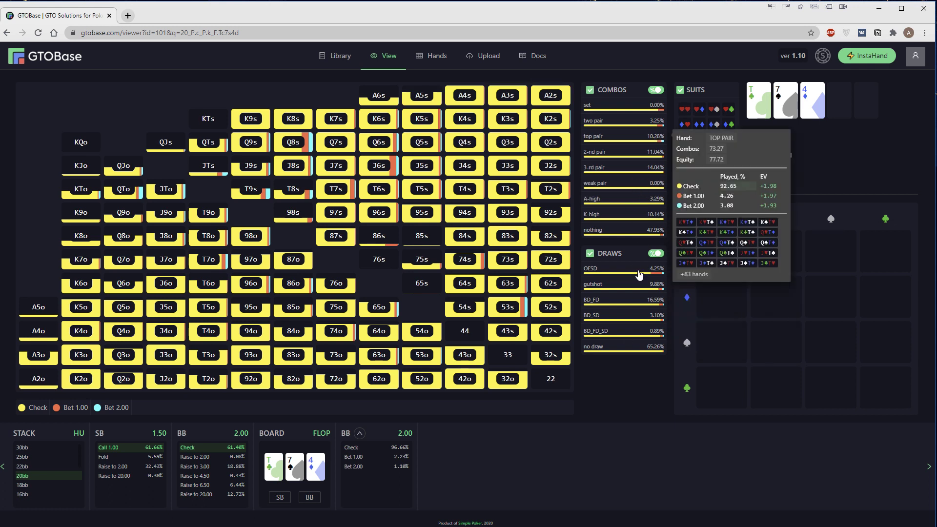
Hide weak, 3rd, 2nd and top pair hands, then restore top, 2nd and 3rd pair
click(629, 184)
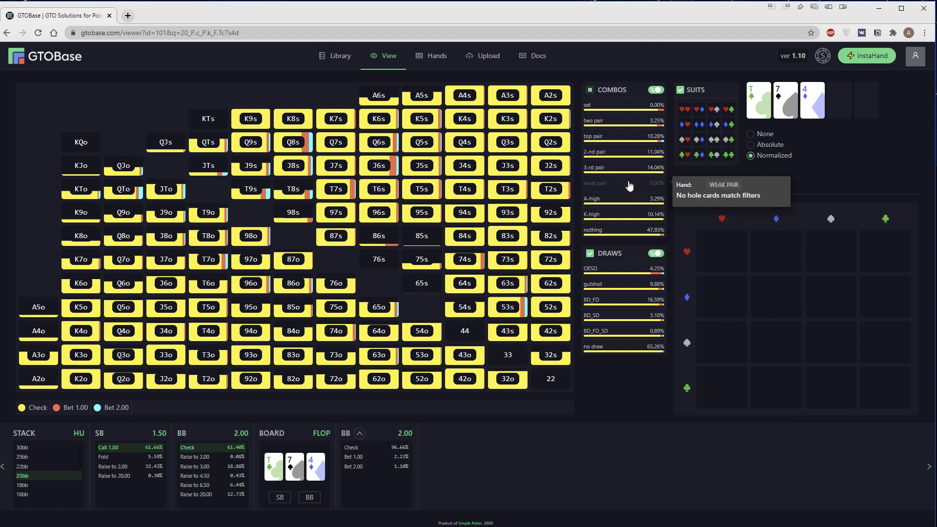
click(629, 168)
click(629, 153)
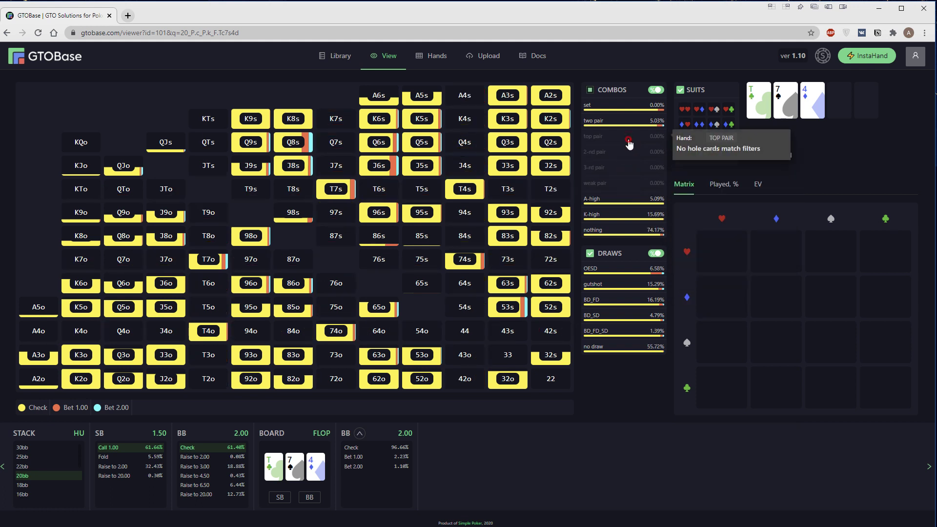
click(629, 140)
click(630, 153)
click(629, 167)
Restore weak pair hands, have BB check the T♣7♠4♦ flop, and open SB's Flops report
click(629, 183)
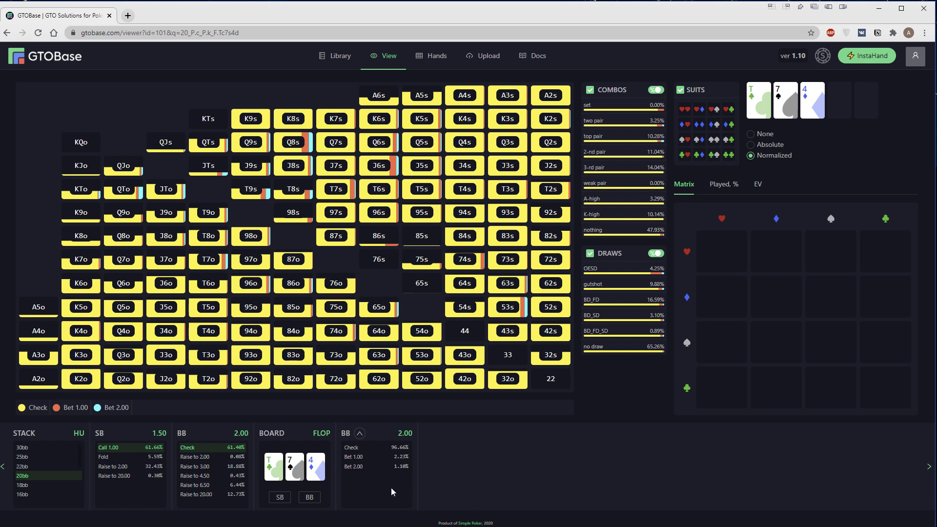
click(367, 454)
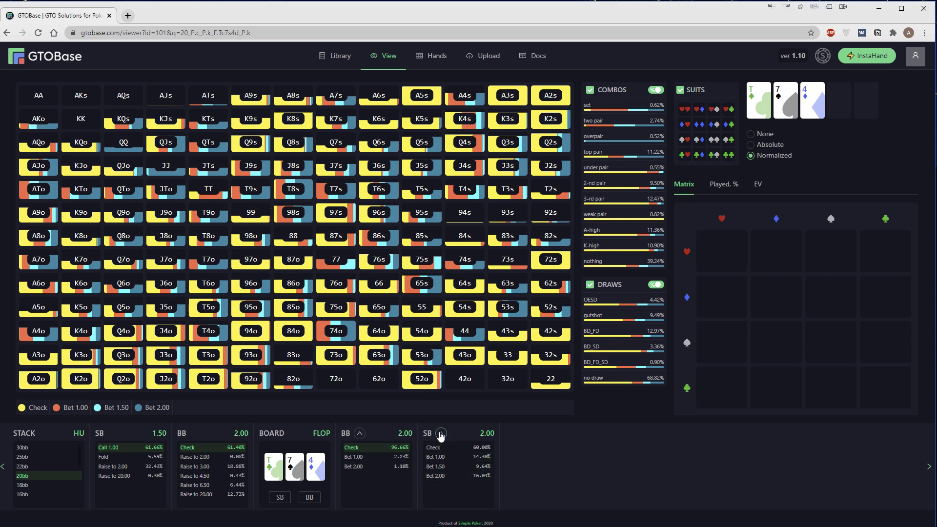
click(441, 473)
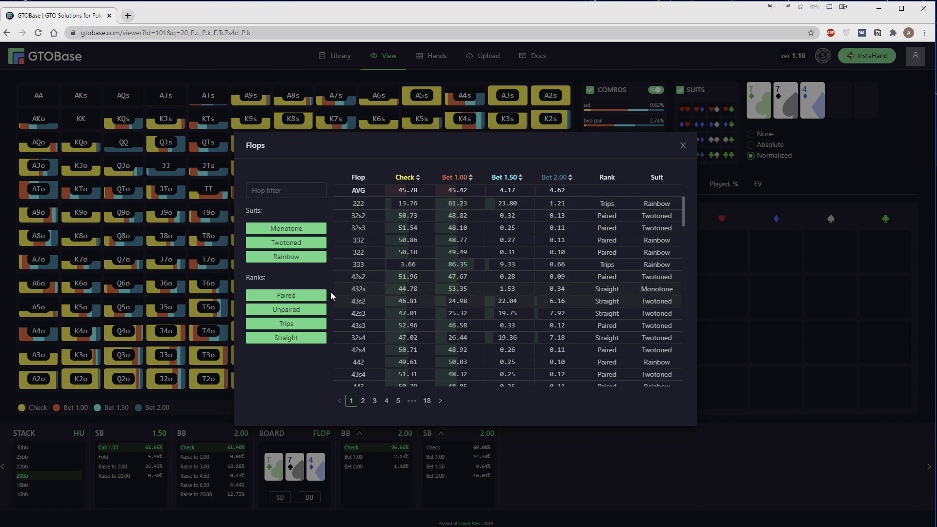
Toggle the Monotone, Two-toned and Rainbow suit filters so every suit type is included
click(299, 235)
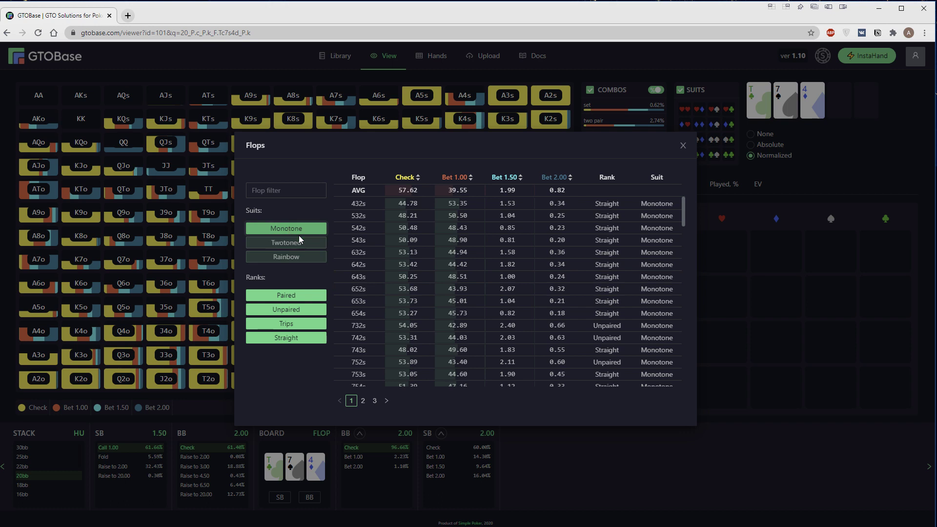
click(292, 244)
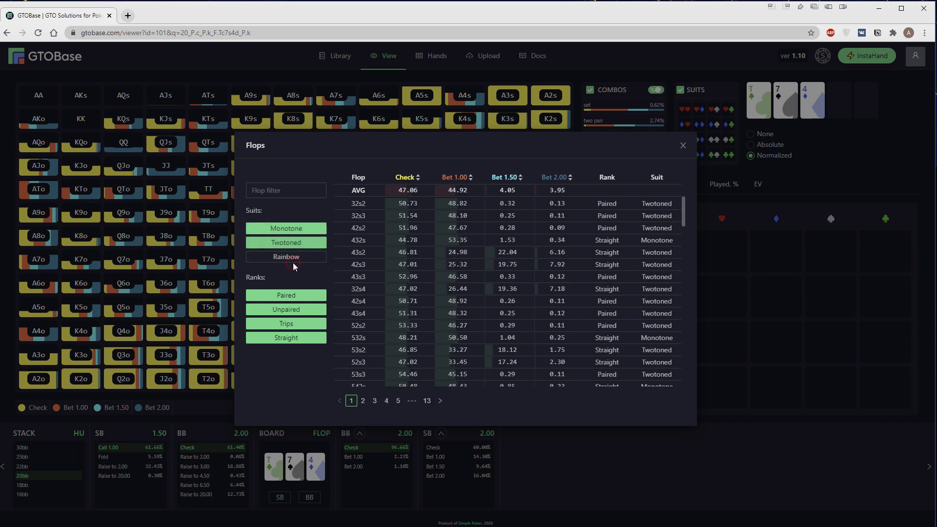
click(291, 257)
click(294, 190)
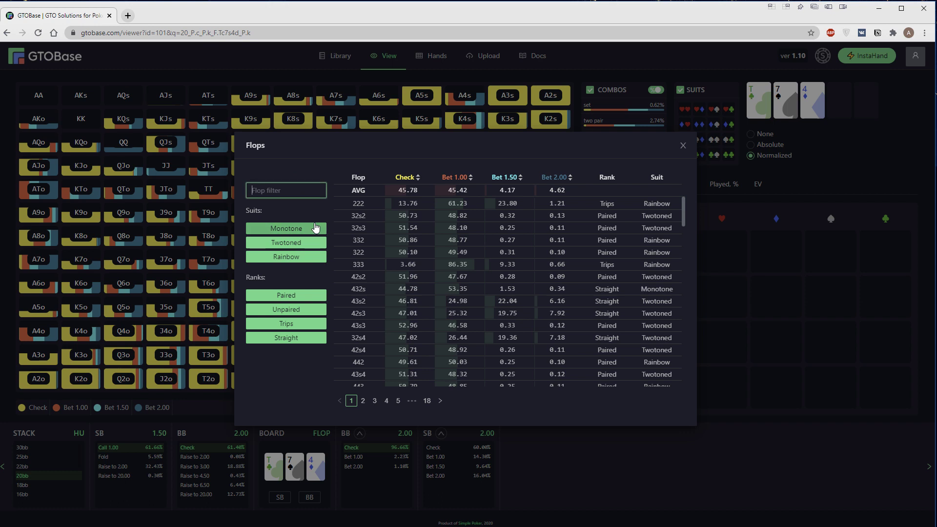
Filter the Flops report to 93s boards by entering 93s2 and trimming it to 93s
text(9)
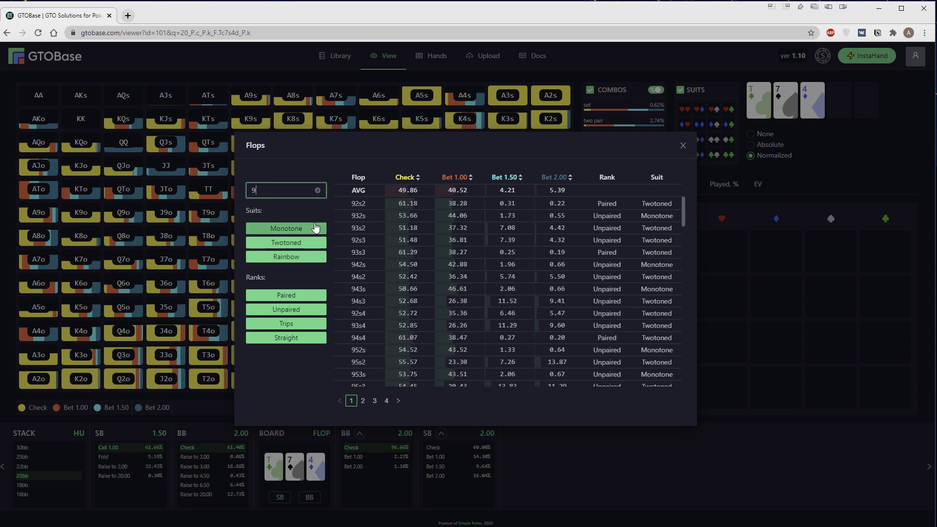
text(3)
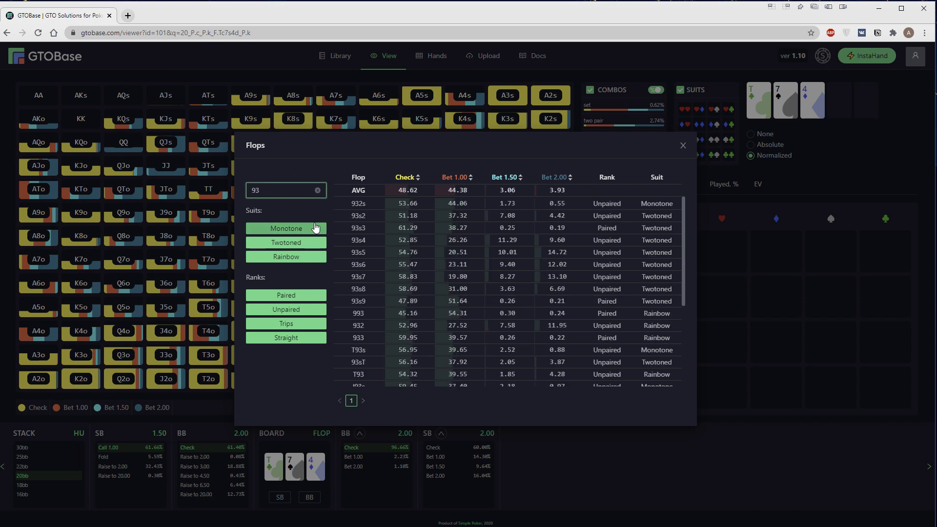
text(s2)
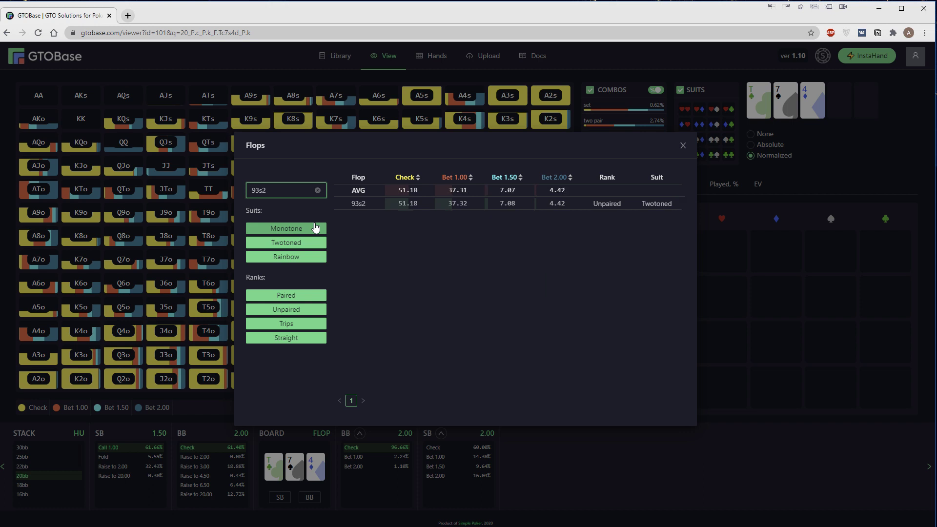
key(BackSpace)
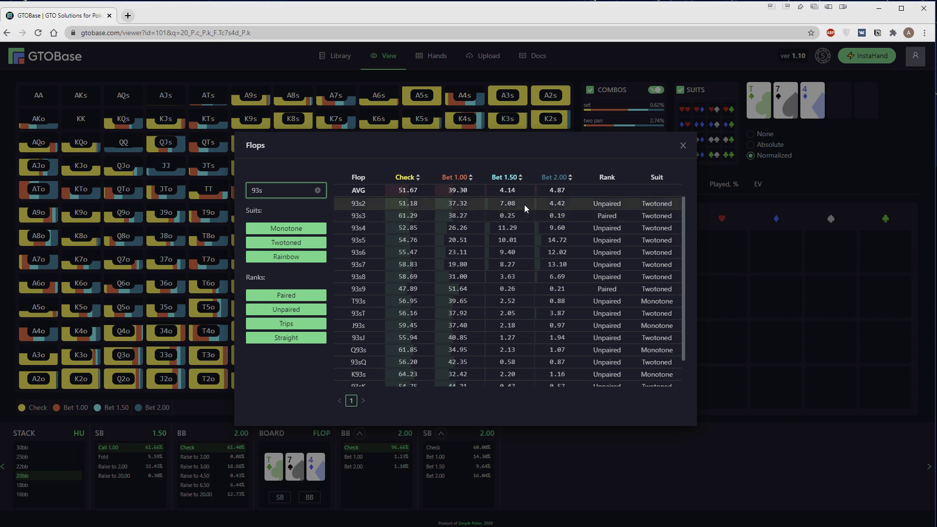
Try the Paired, Unpaired, Trips and Straight rank filters on the 93s flops
click(494, 241)
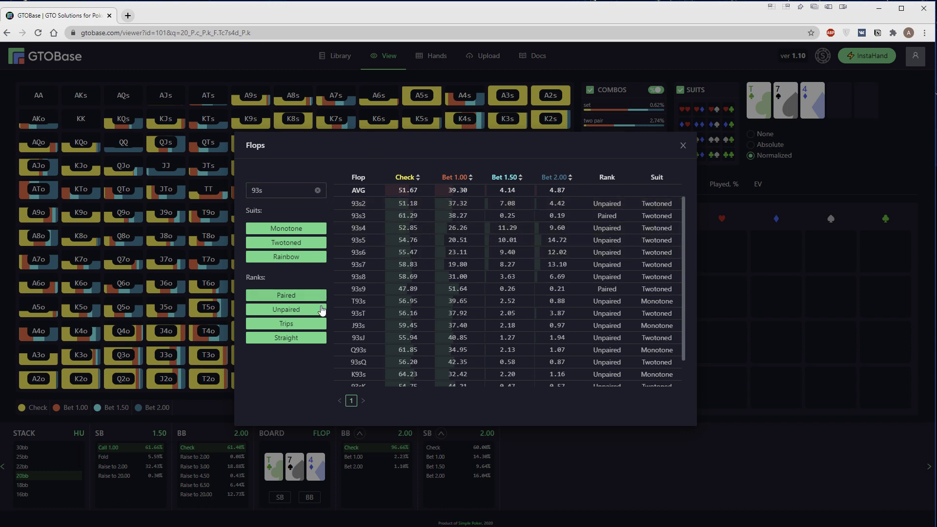
click(291, 296)
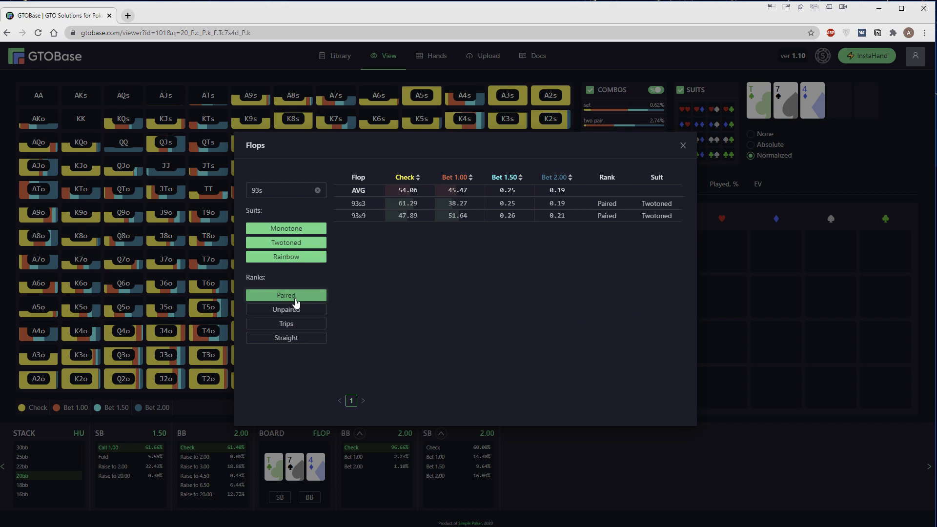
click(304, 310)
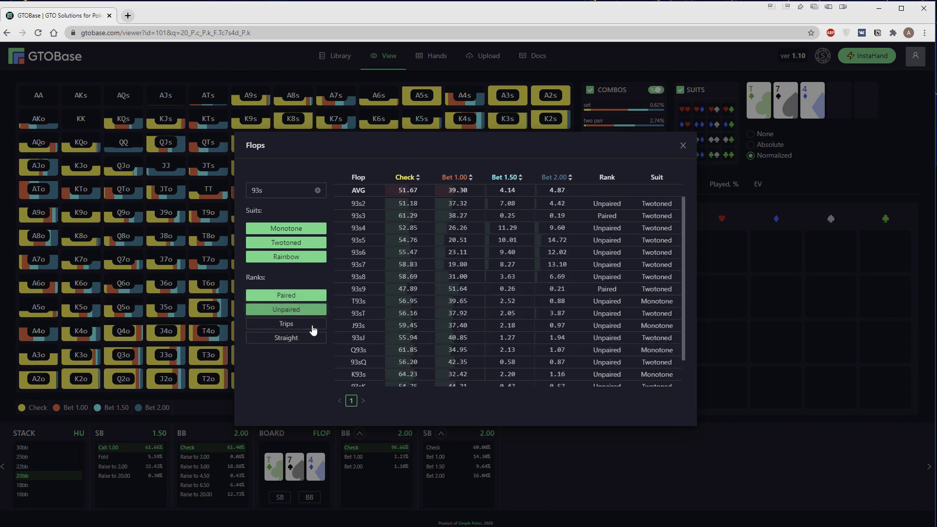
click(306, 313)
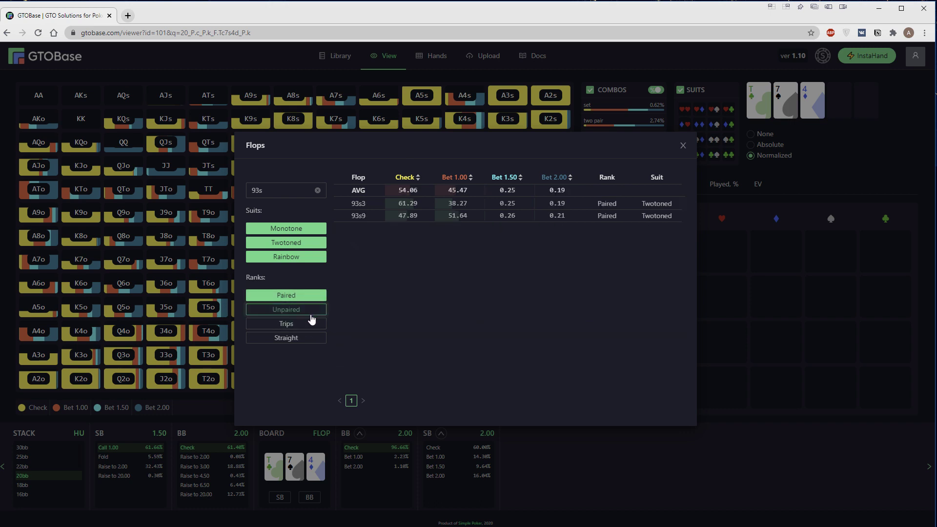
click(303, 298)
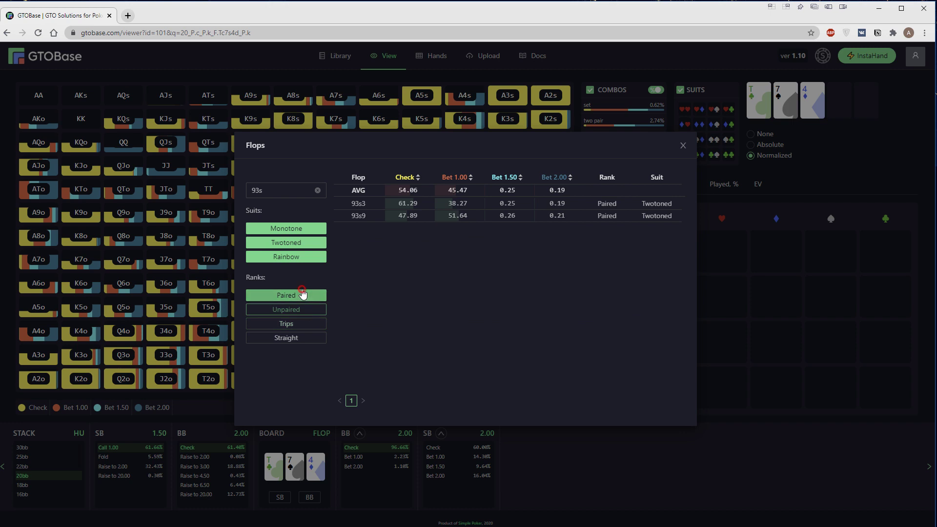
click(307, 339)
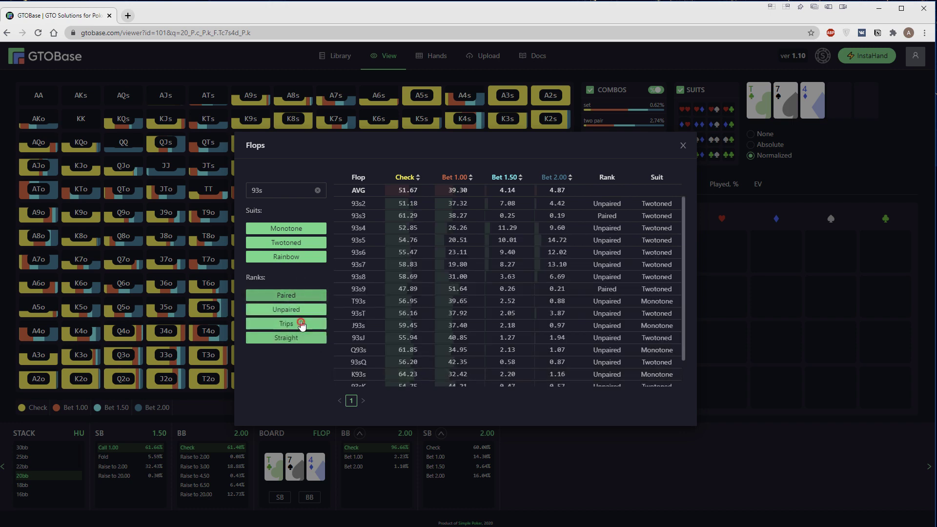
click(300, 297)
click(303, 338)
click(302, 323)
click(300, 310)
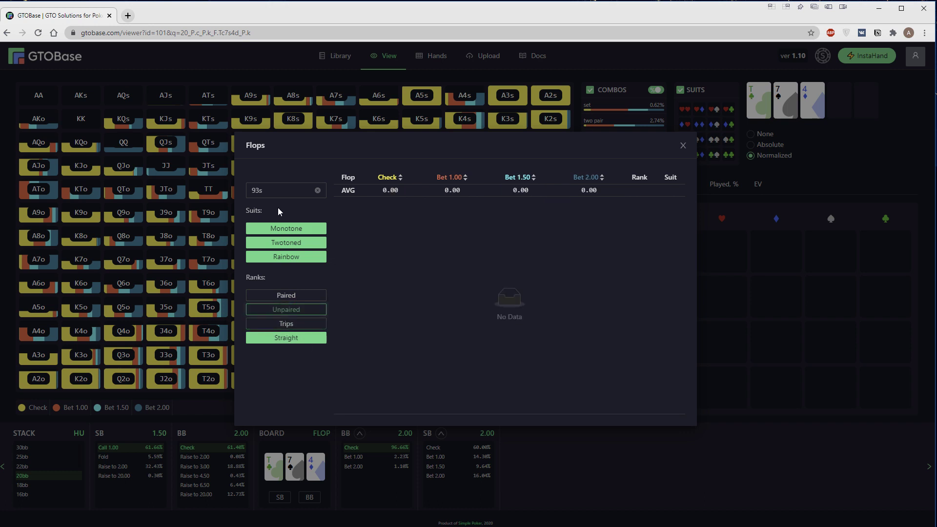
Clear the 93s filter and re-enable all rank types across the full 18-page flop list
click(318, 191)
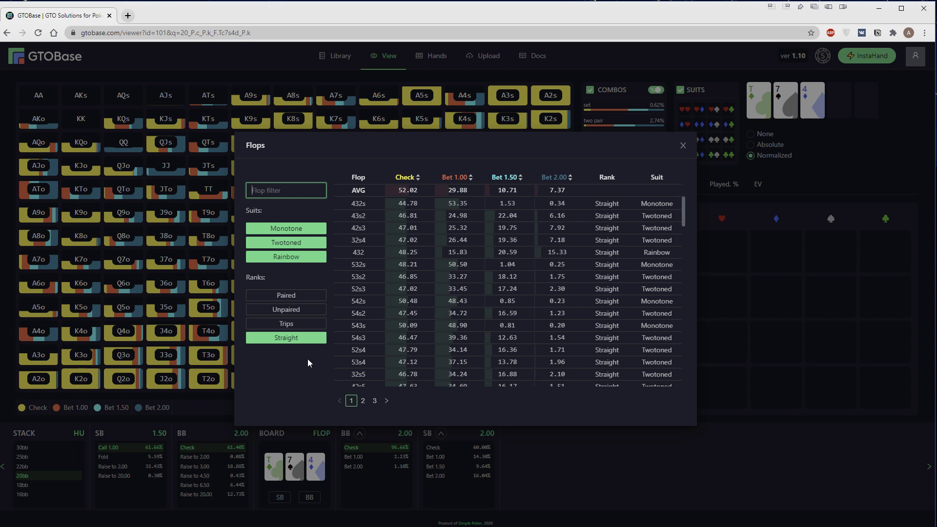
scroll(432, 298, down, 10)
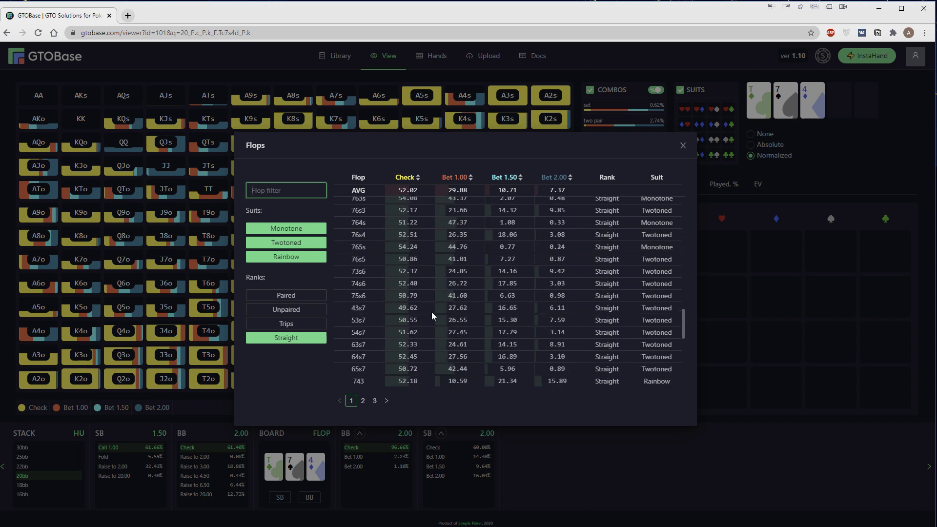
scroll(430, 334, down, 3)
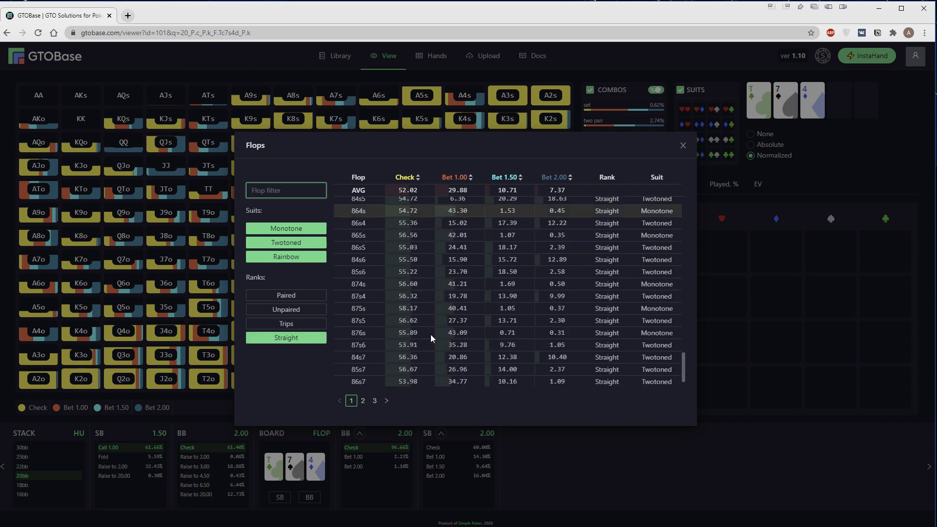
scroll(428, 330, up, 5)
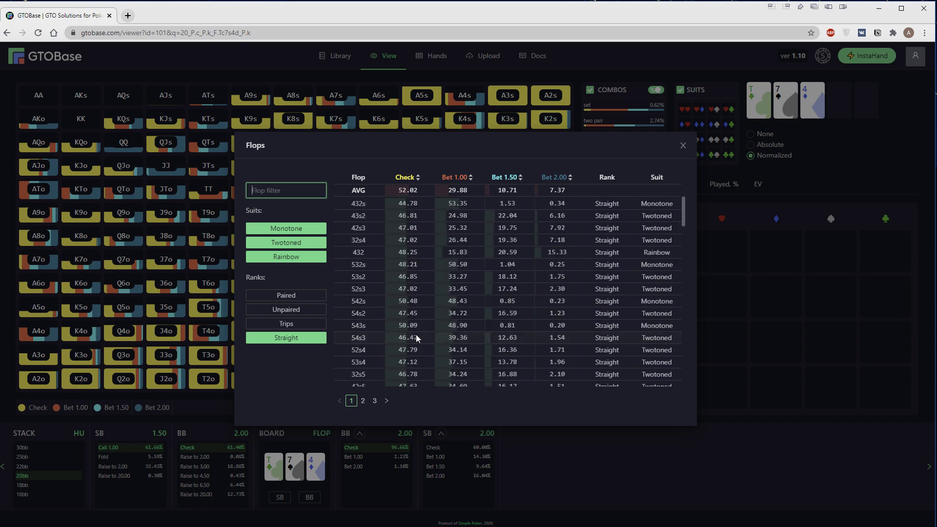
click(292, 339)
click(294, 339)
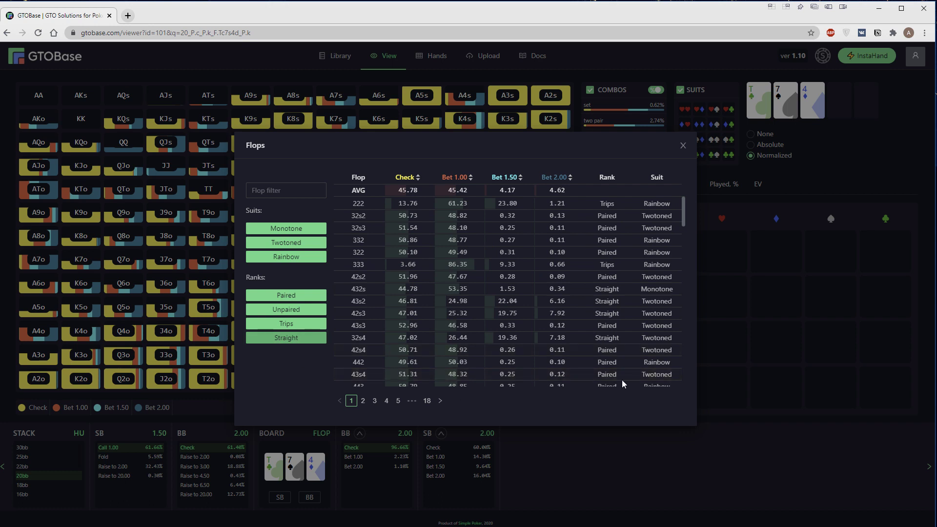
Close the Flops report, briefly view BB's flop report, and have SB check the flop
click(683, 145)
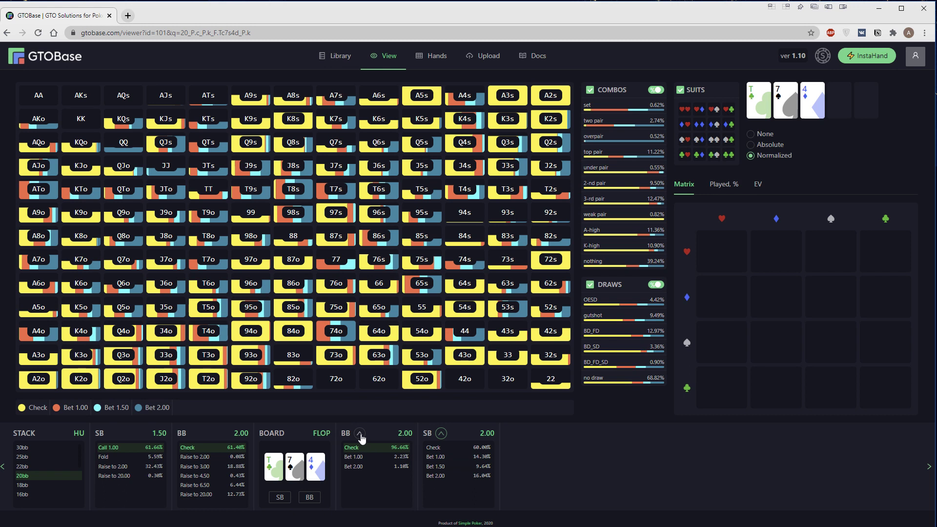
click(395, 450)
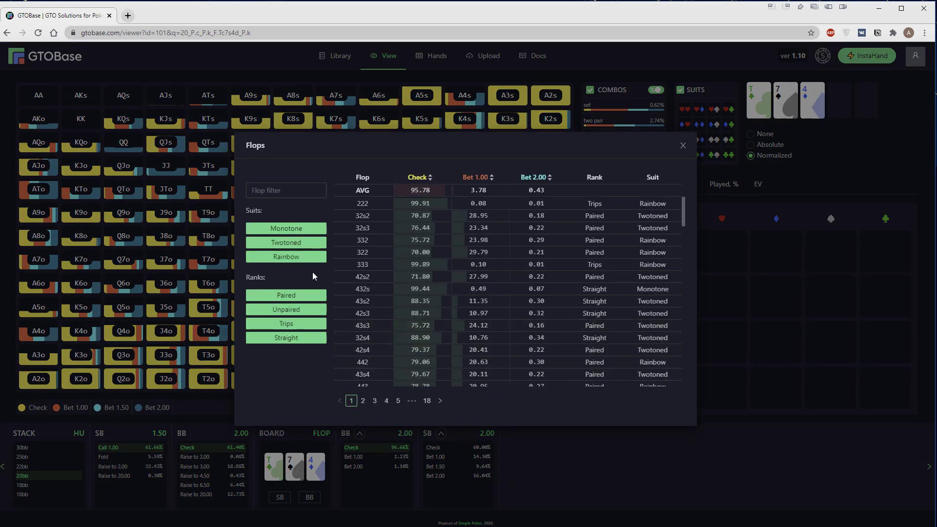
click(636, 470)
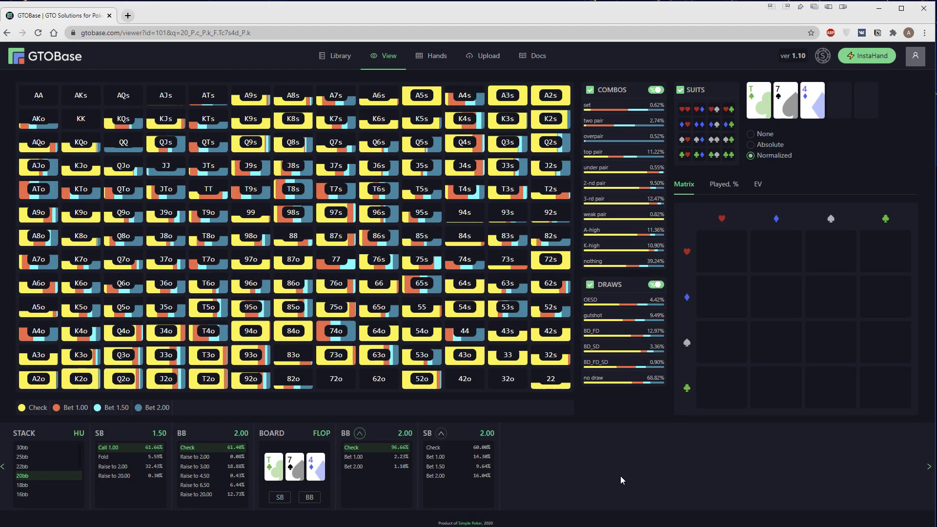
click(447, 451)
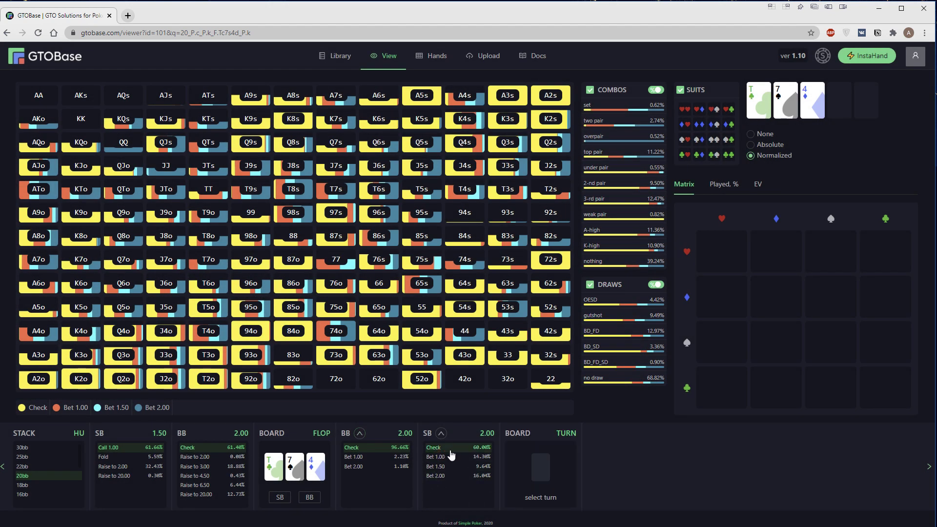
Deal the 5♦ as the turn card
click(543, 470)
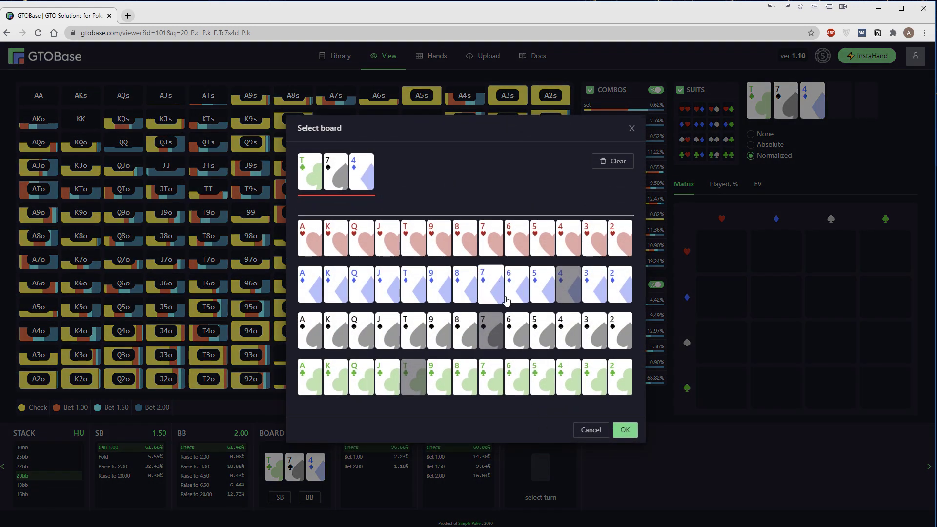
click(625, 431)
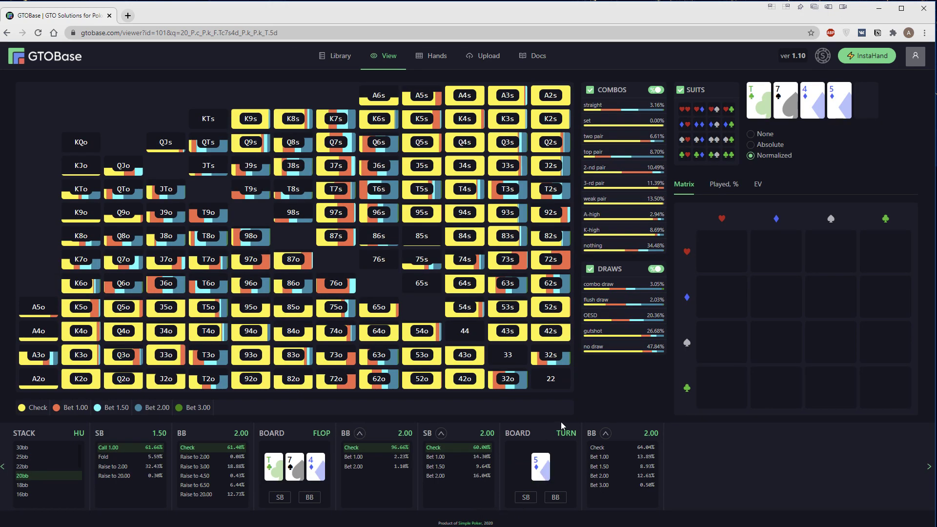
click(605, 434)
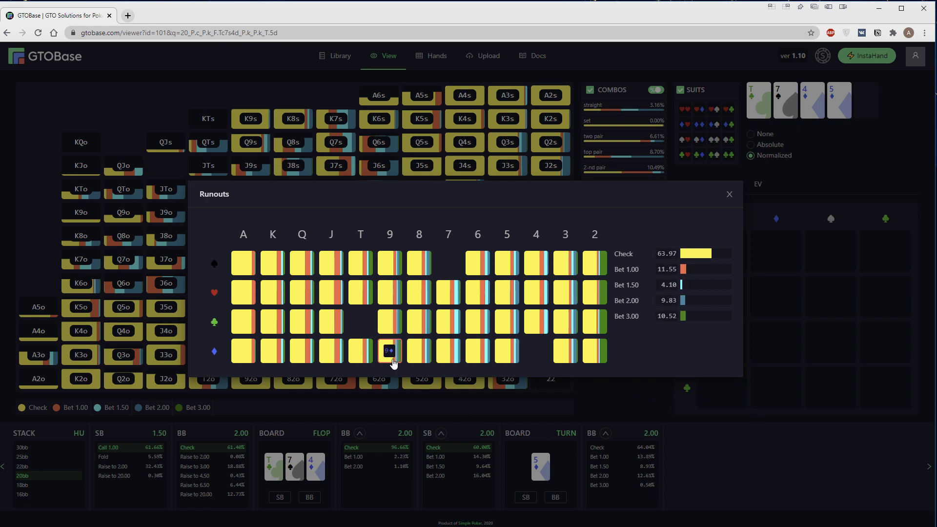
click(745, 455)
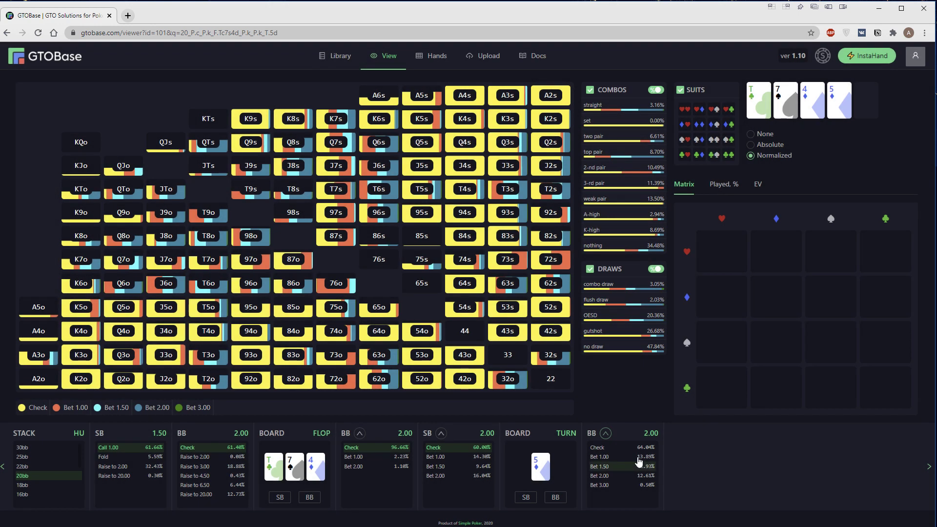
Have BB check the 5♦ turn and briefly view SB's turn Runouts report
click(624, 447)
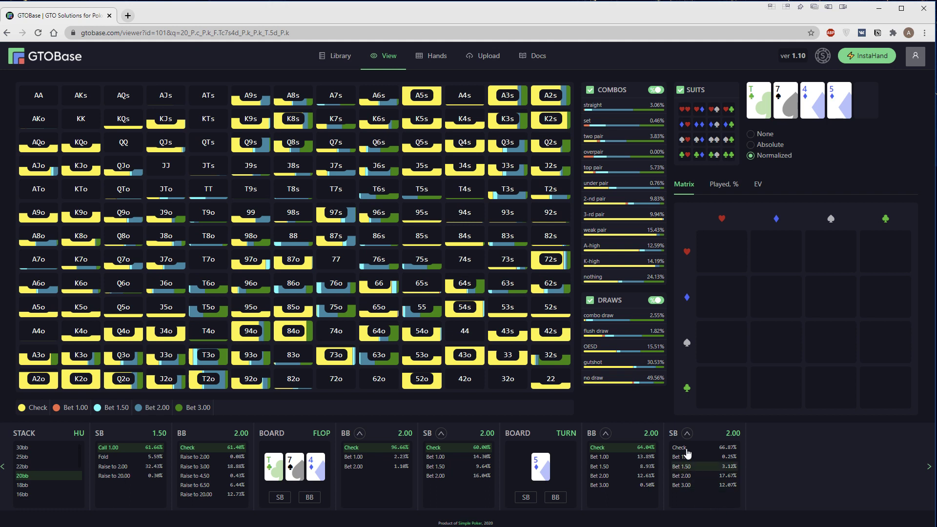
click(687, 433)
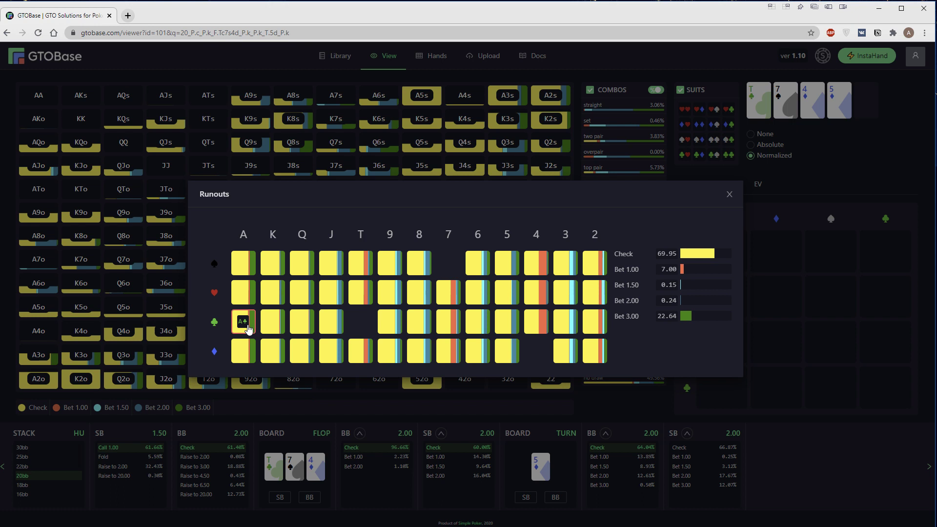
click(822, 444)
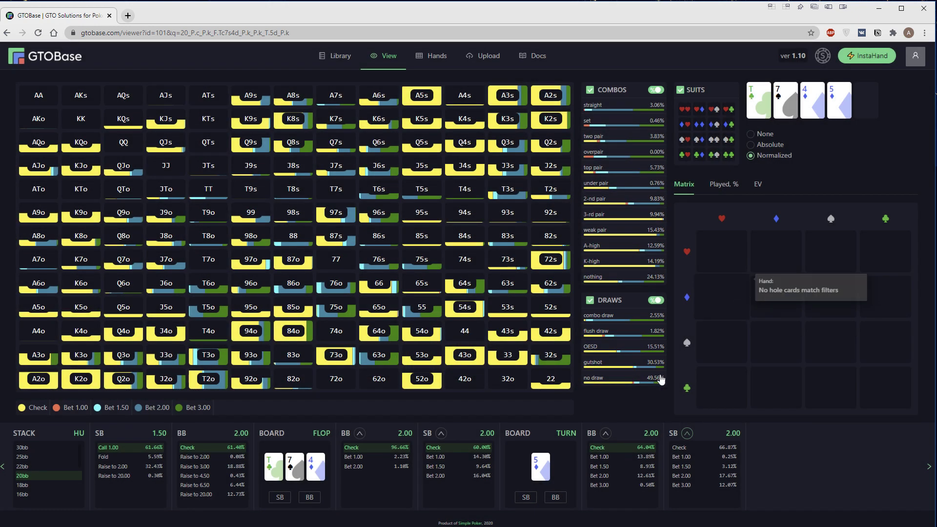